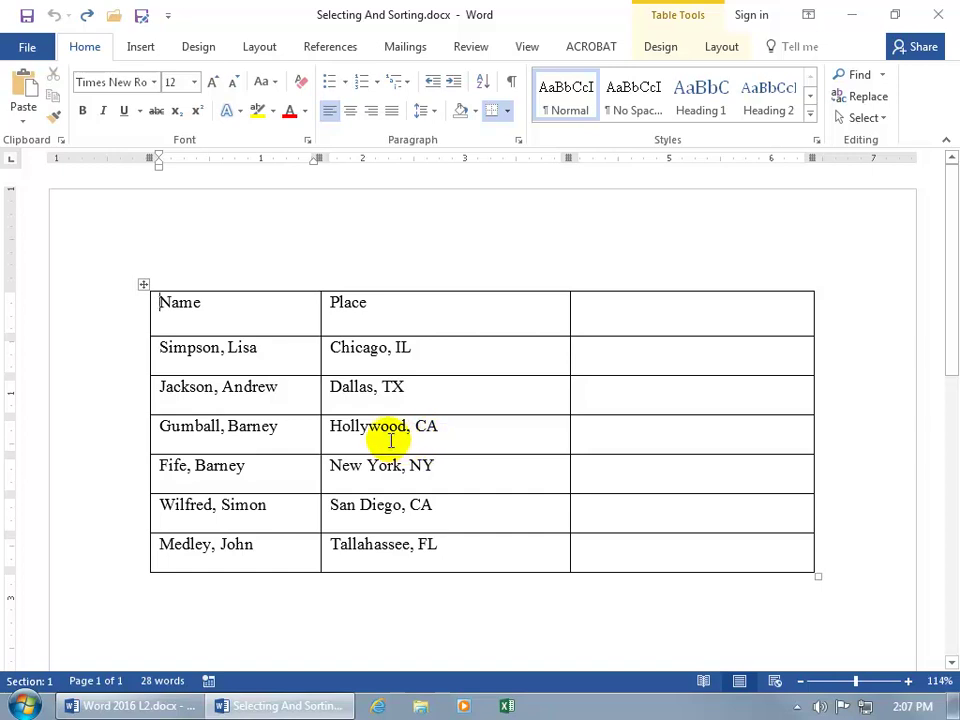
# - Test selecting Hollywood, CA, Name cells, the Jackson, Andrew row and the whole table, then deselect
pyautogui.moveTo(330, 425); pyautogui.dragTo(556, 540)
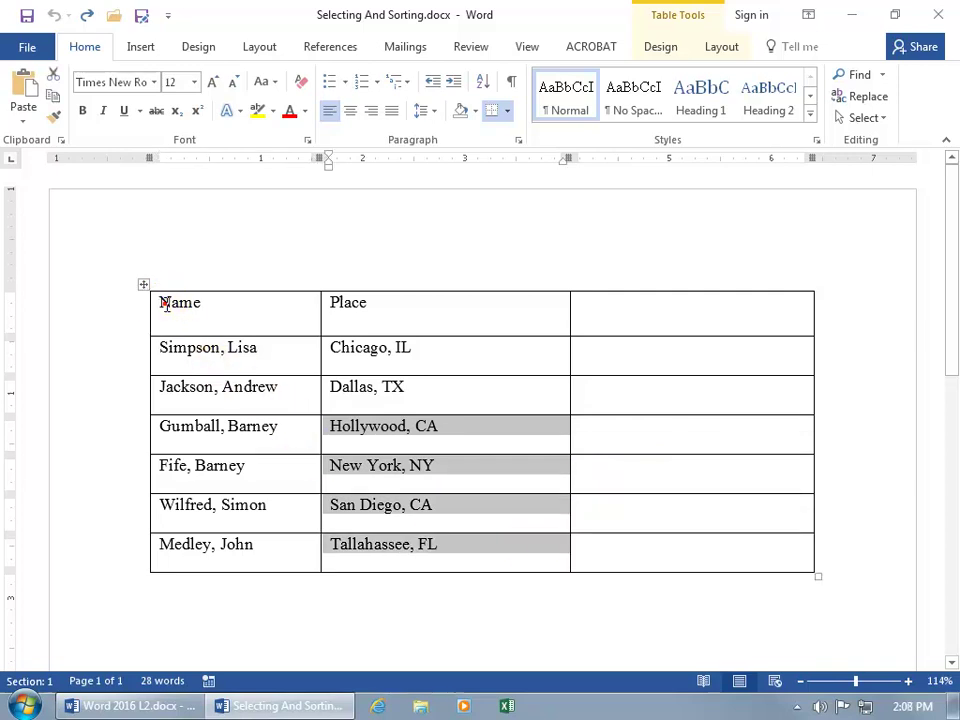
pyautogui.moveTo(163, 302); pyautogui.dragTo(371, 399)
pyautogui.click(369, 397)
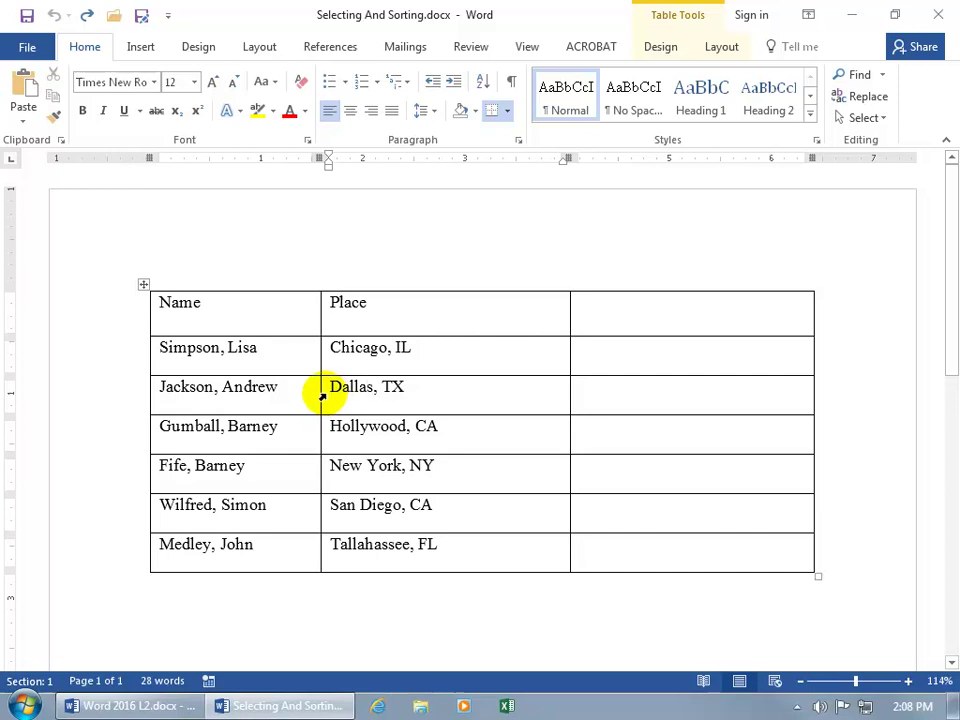
pyautogui.click(322, 397)
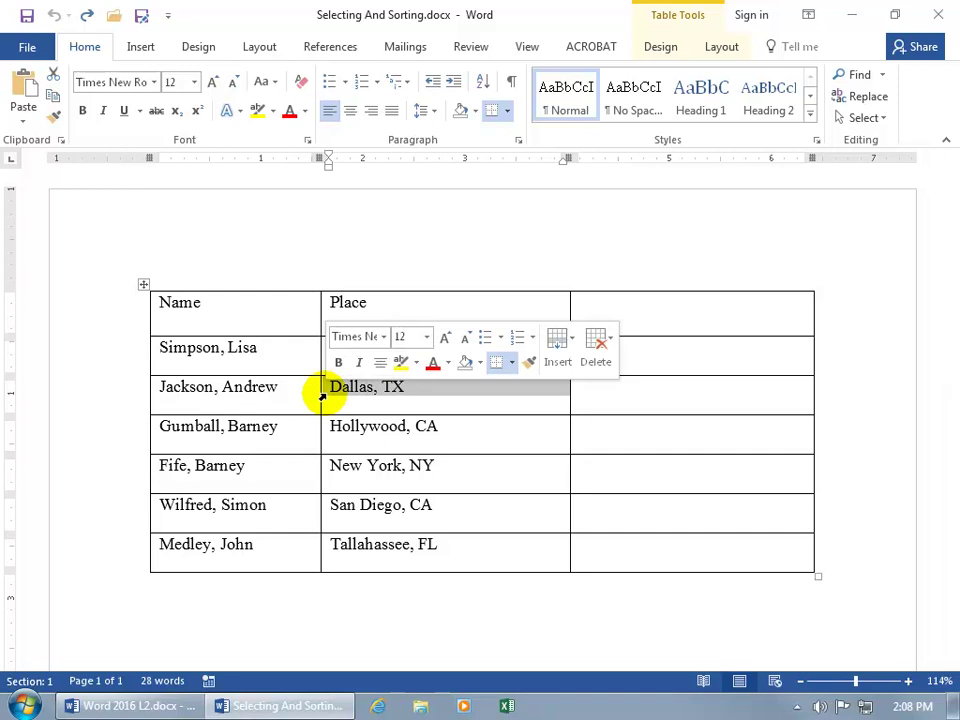
pyautogui.doubleClick(322, 397)
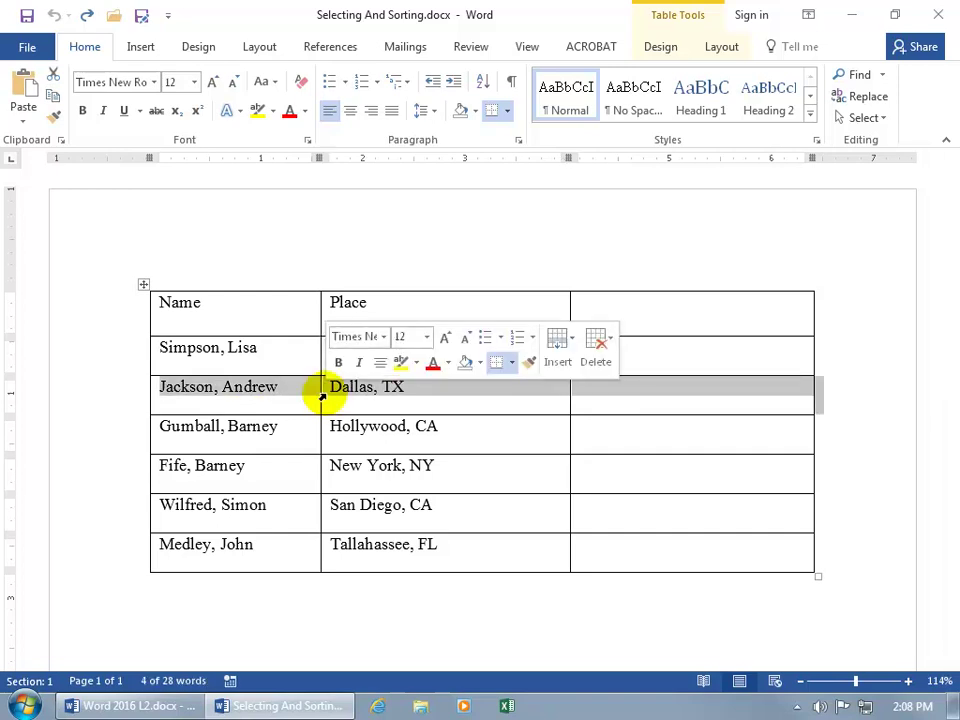
pyautogui.tripleClick(322, 397)
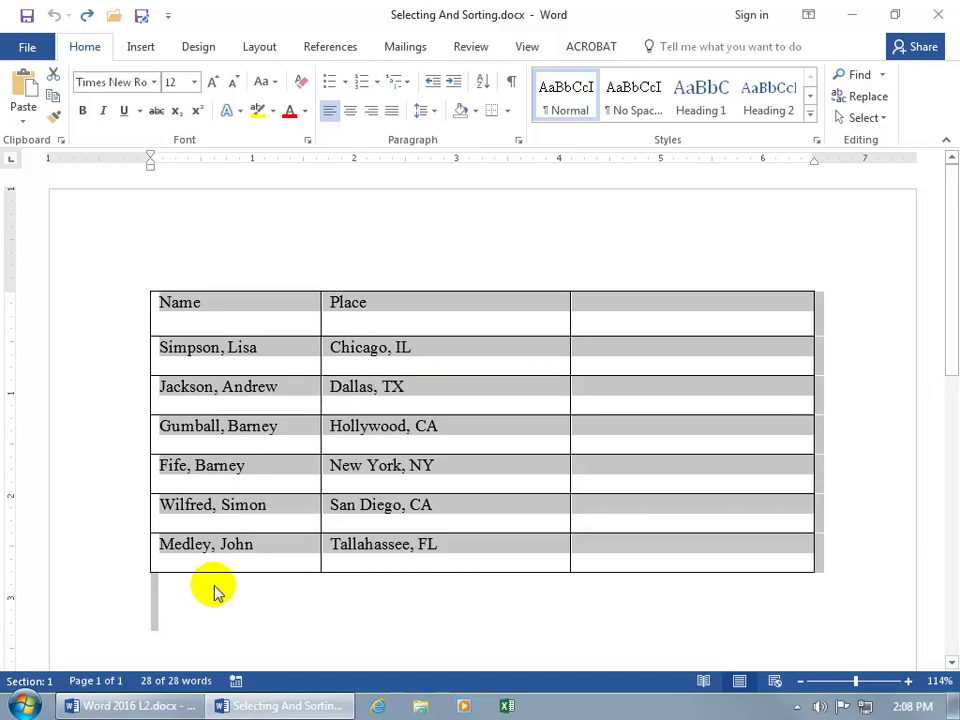
pyautogui.click(300, 463)
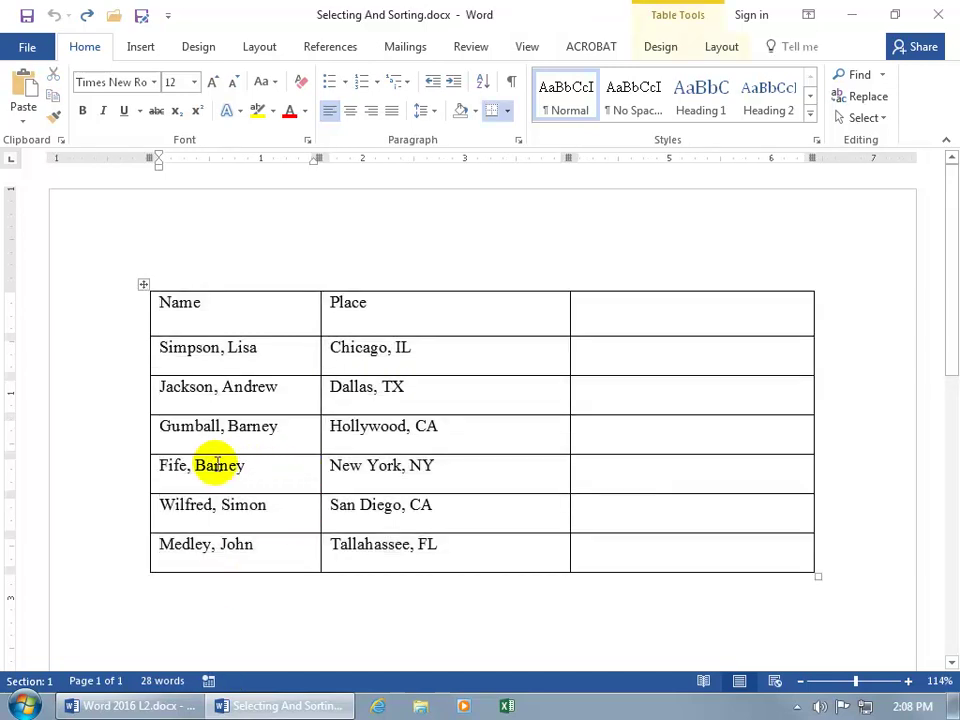
# - Select rows from Fife, Barney up to Jackson, Andrew, then all three columns from Name across
pyautogui.moveTo(141, 465)
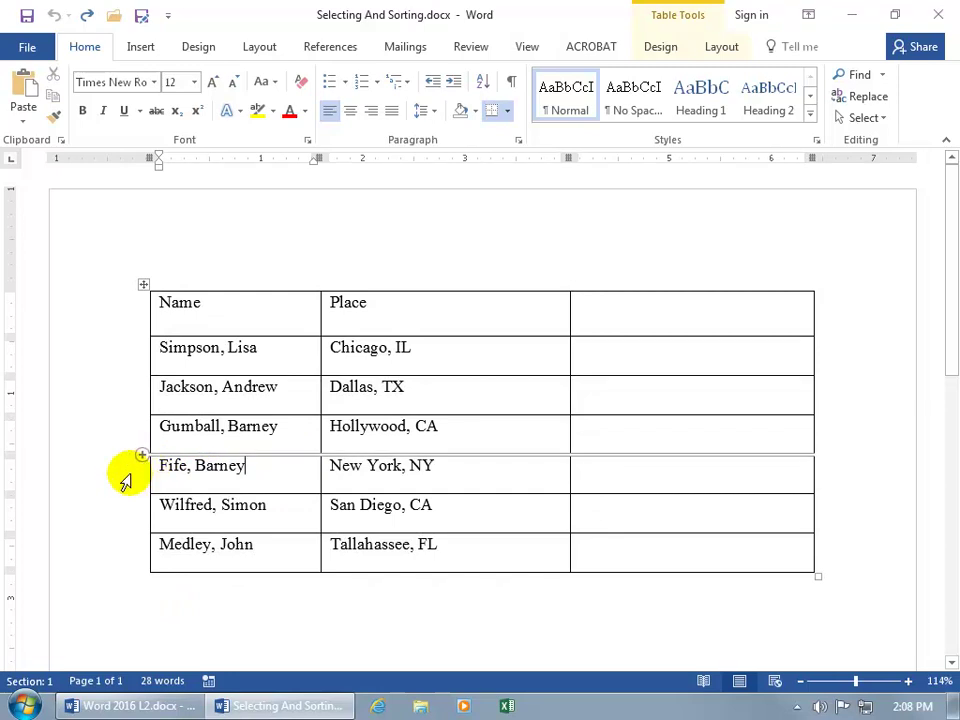
pyautogui.click(124, 480)
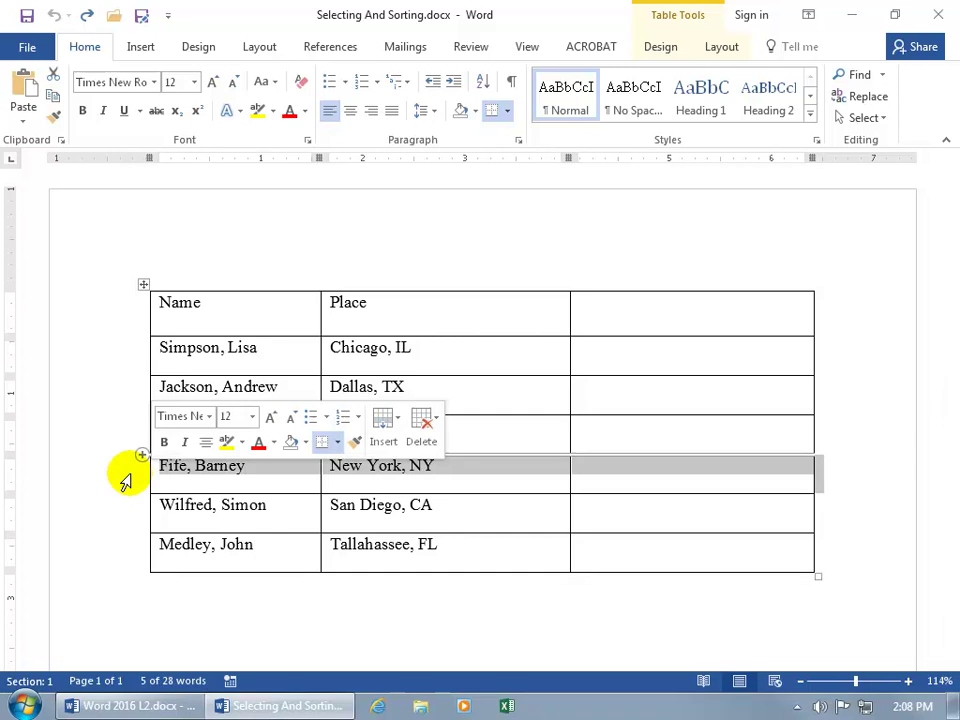
pyautogui.moveTo(118, 469); pyautogui.dragTo(114, 399)
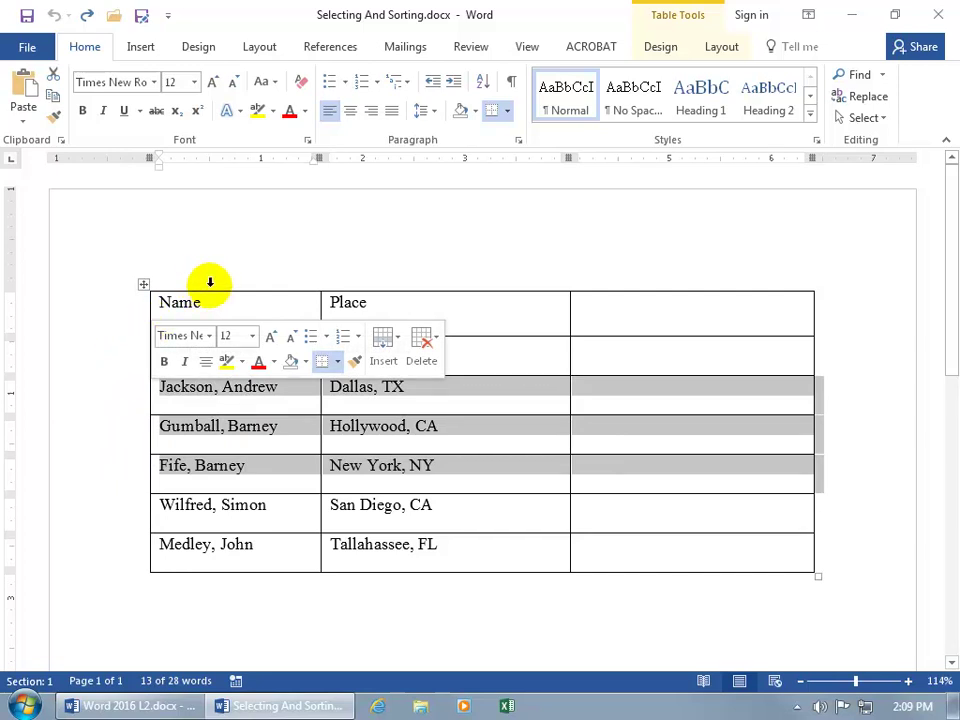
pyautogui.click(211, 282)
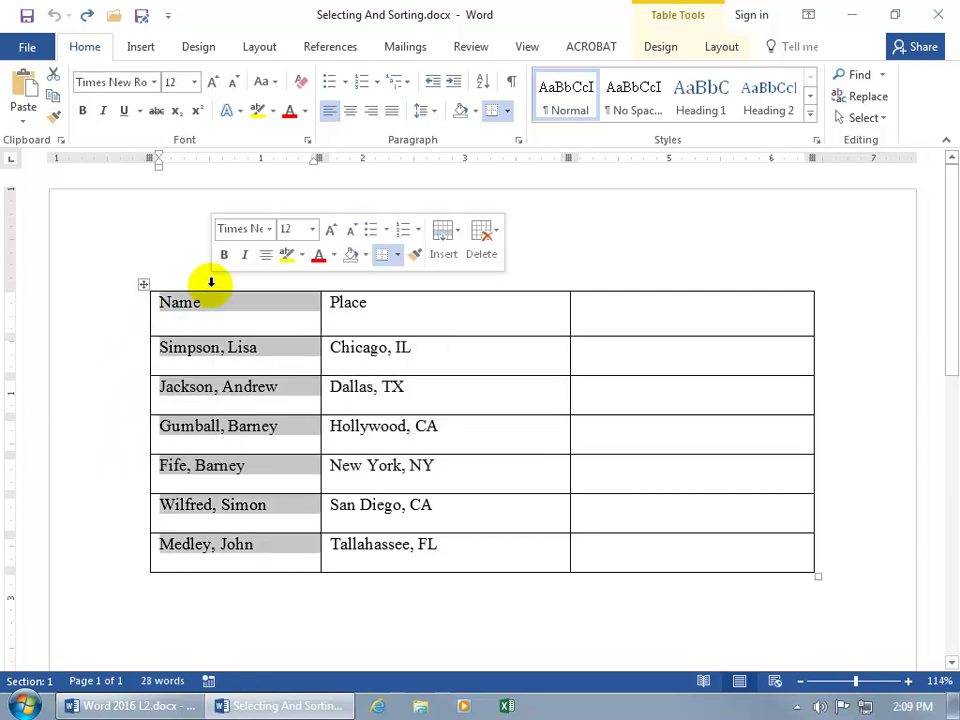
pyautogui.moveTo(211, 282); pyautogui.dragTo(599, 283)
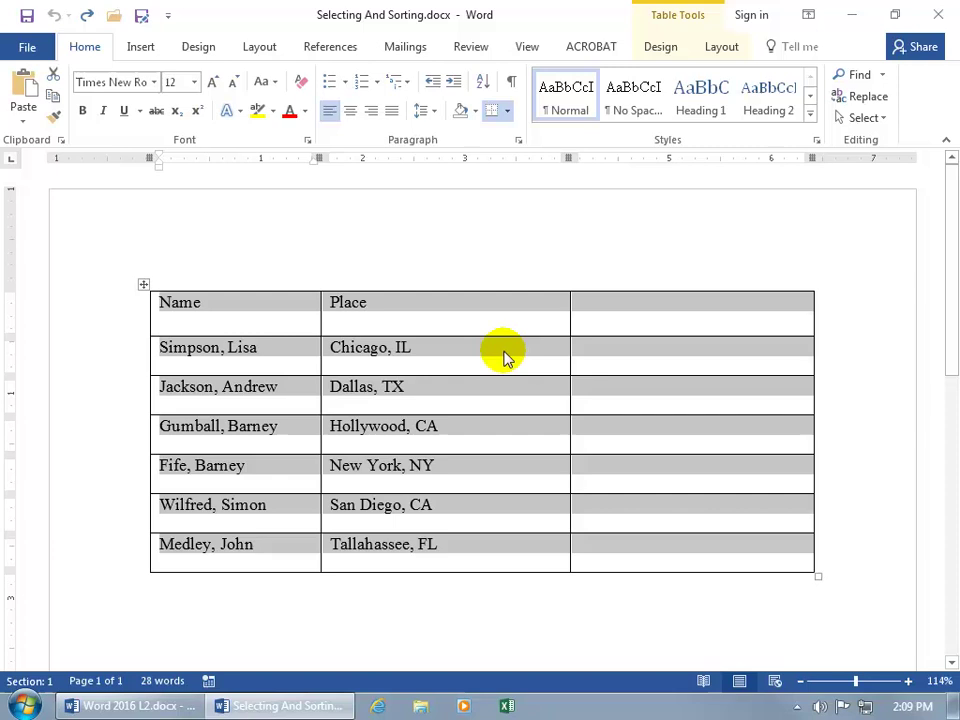
# - On Table Tools Layout, use Select to pick the Chicago, IL cell, then the entire table
pyautogui.click(472, 352)
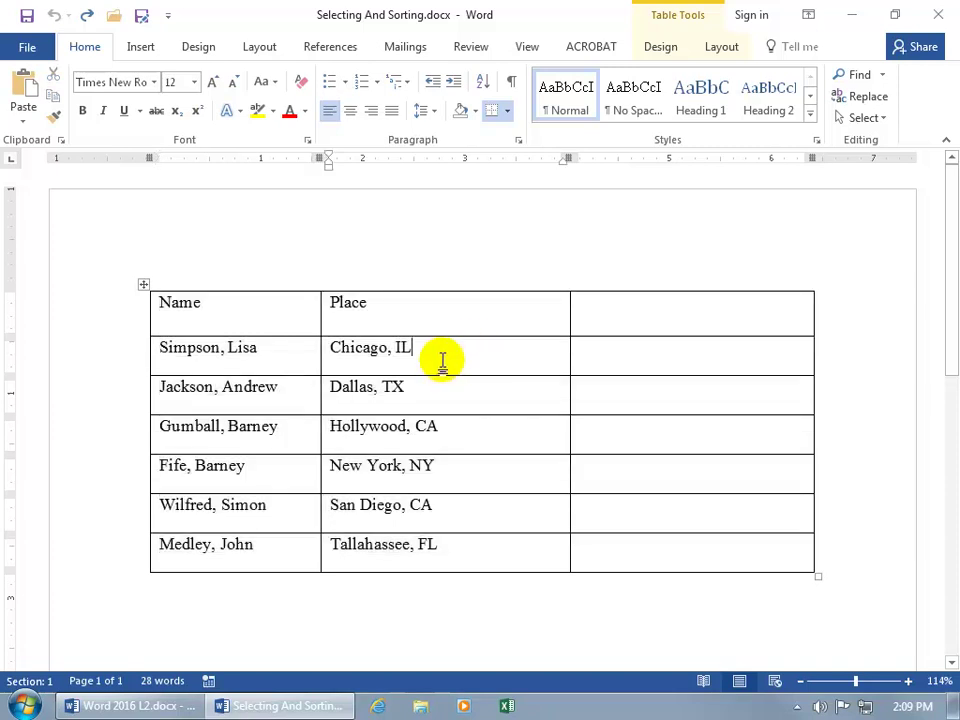
pyautogui.click(720, 48)
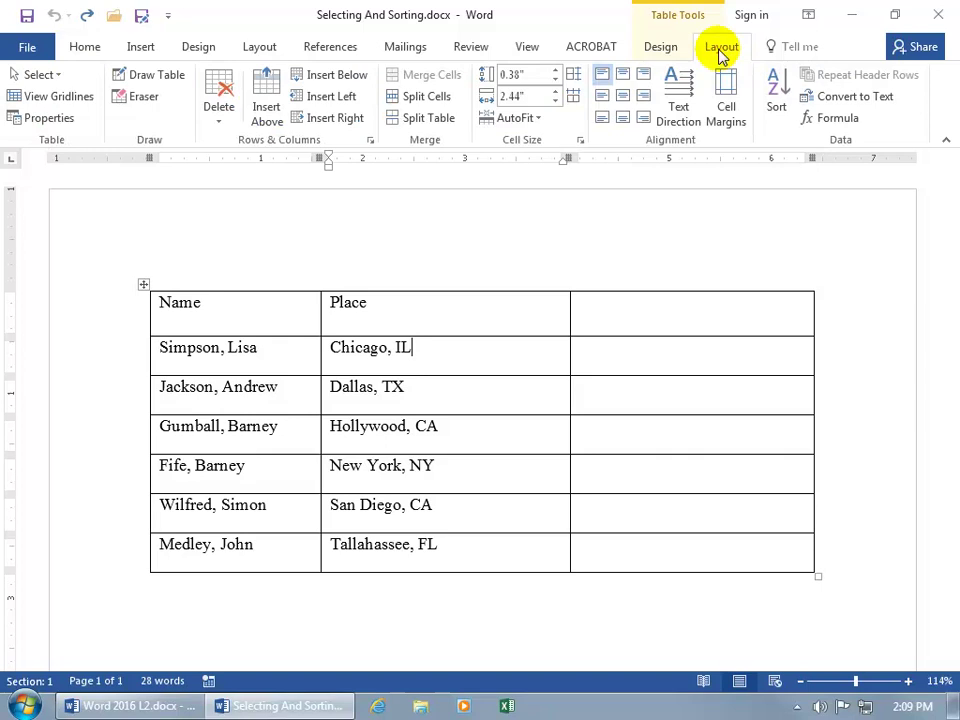
pyautogui.click(52, 75)
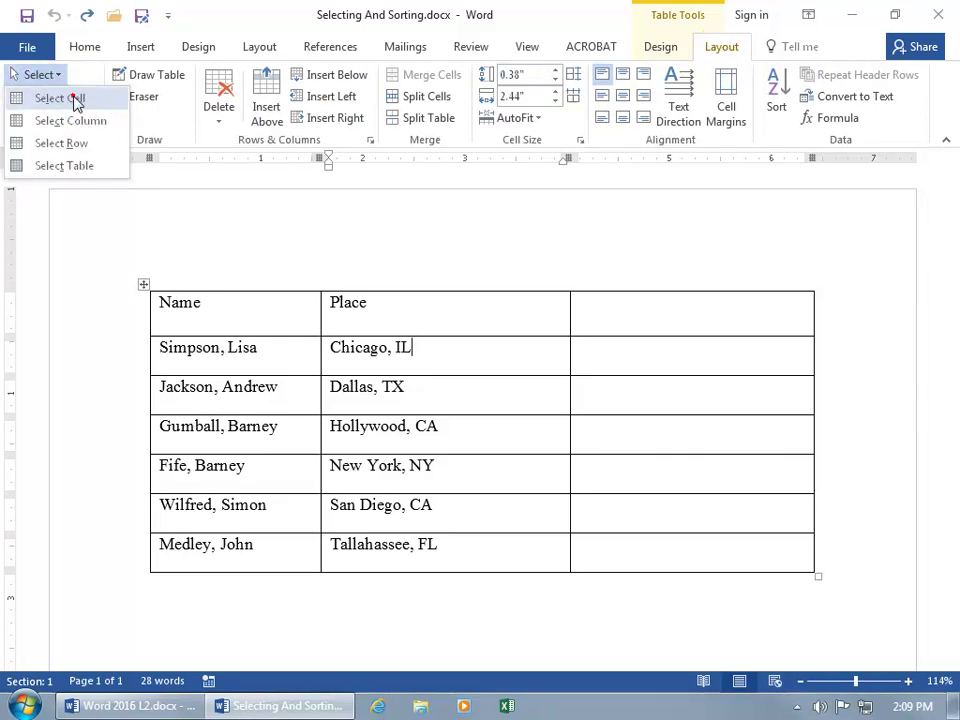
pyautogui.click(75, 99)
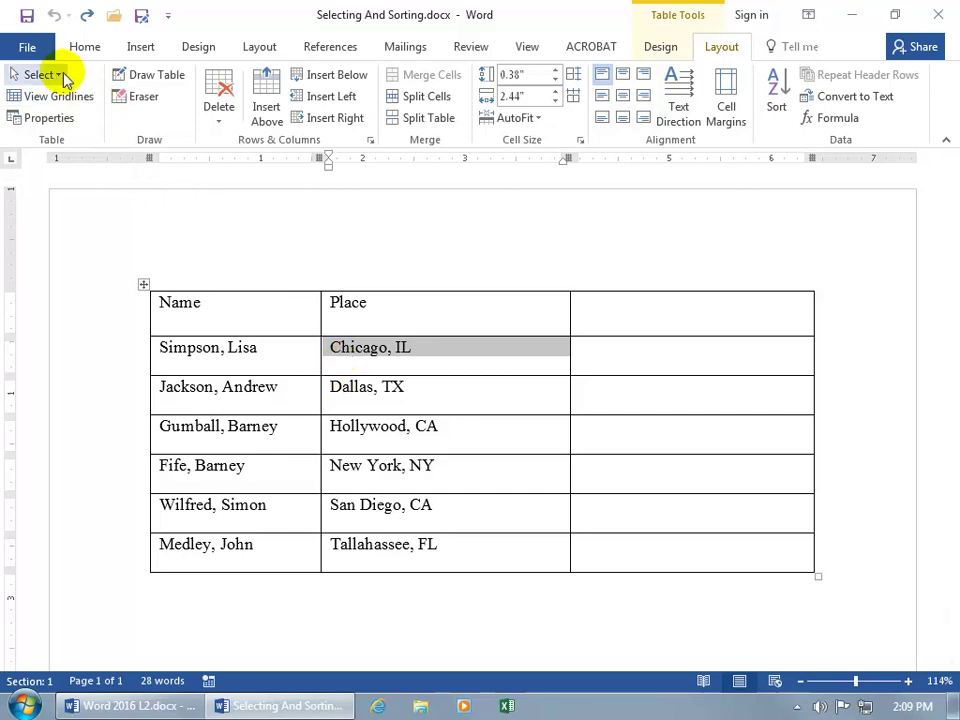
pyautogui.click(58, 75)
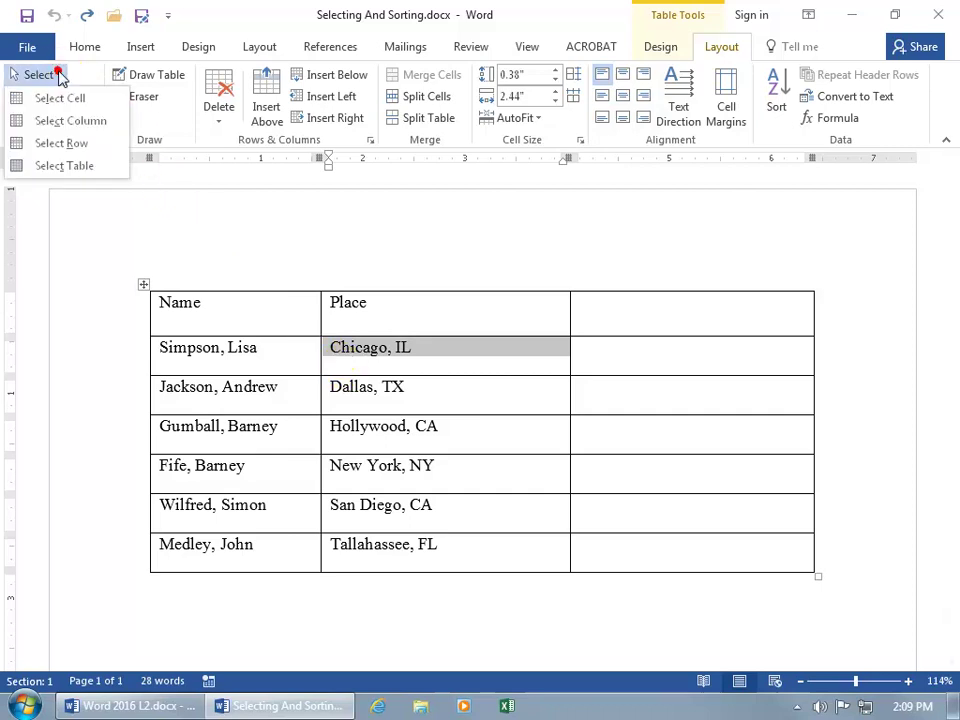
pyautogui.click(66, 165)
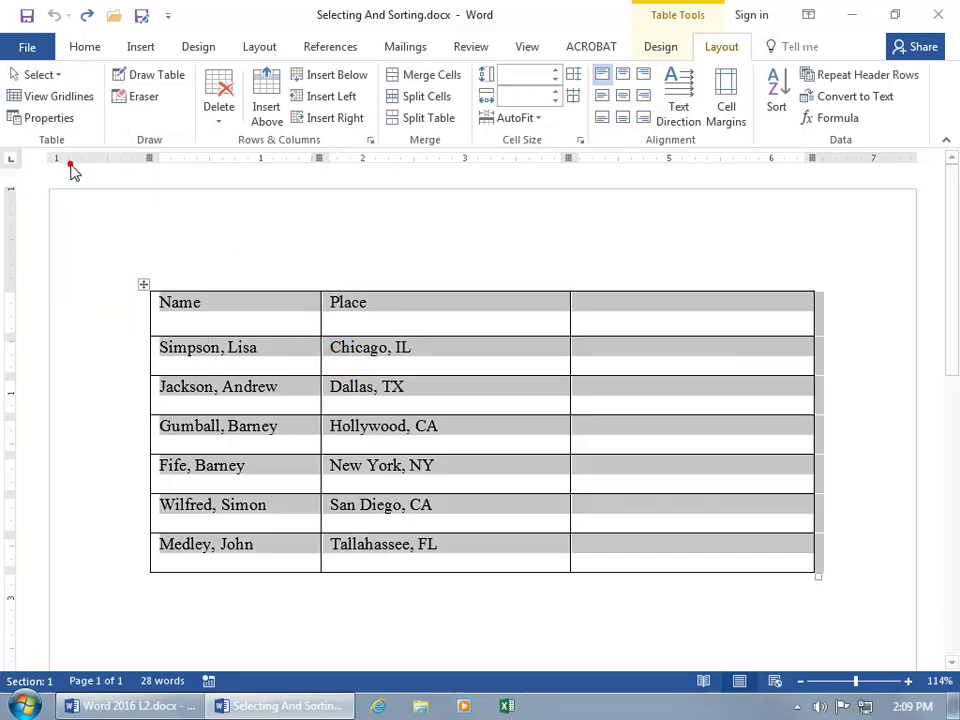
# - Select the whole table with its move handle, then clear the selection
pyautogui.click(288, 393)
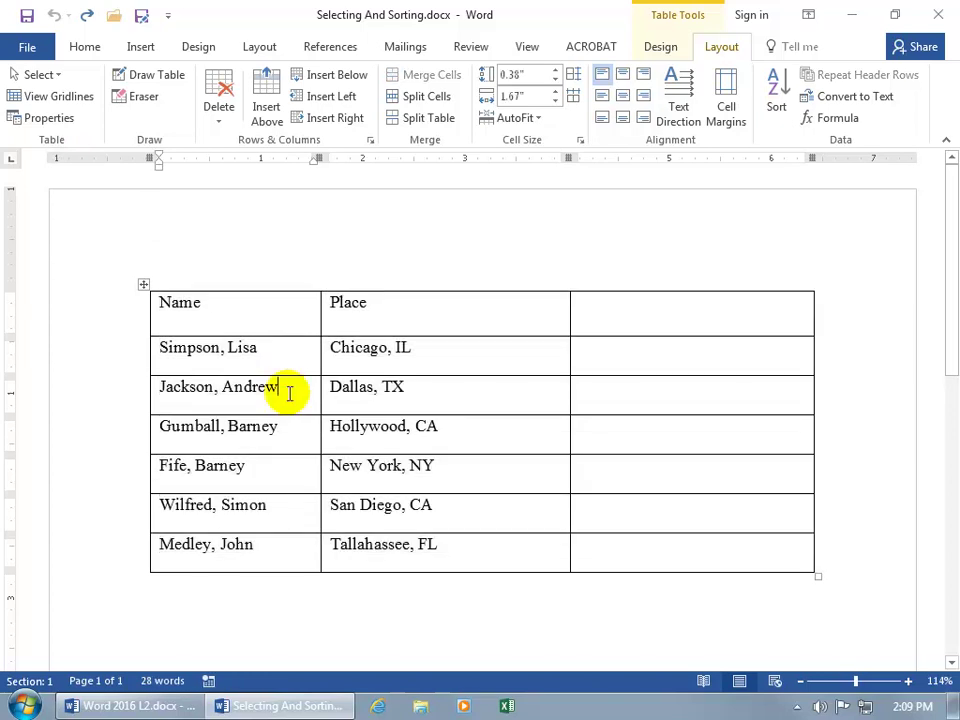
pyautogui.click(143, 285)
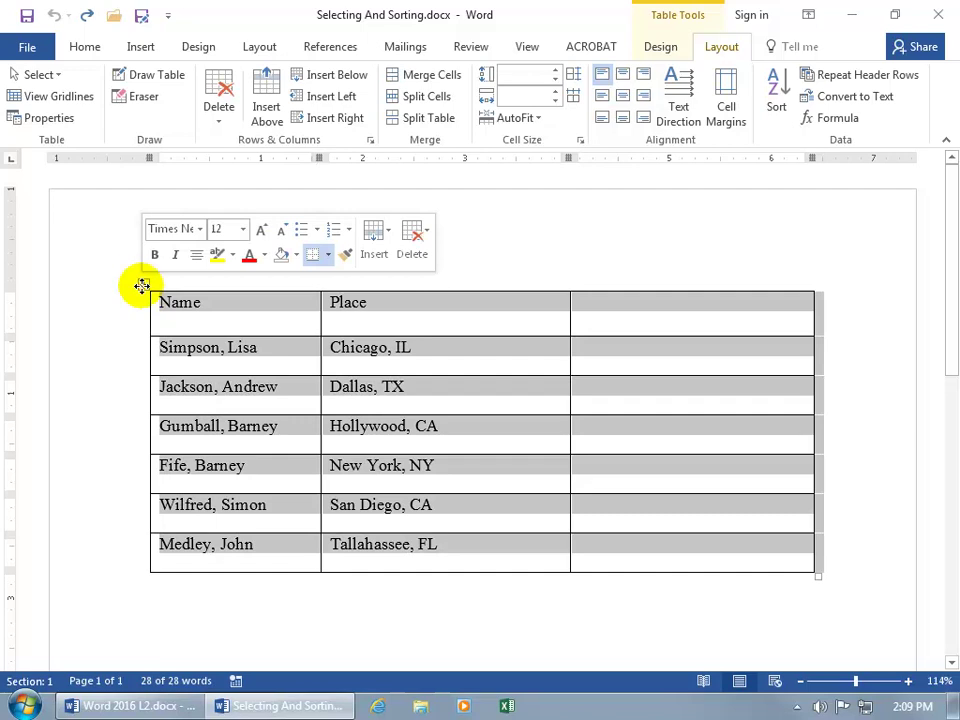
pyautogui.click(458, 398)
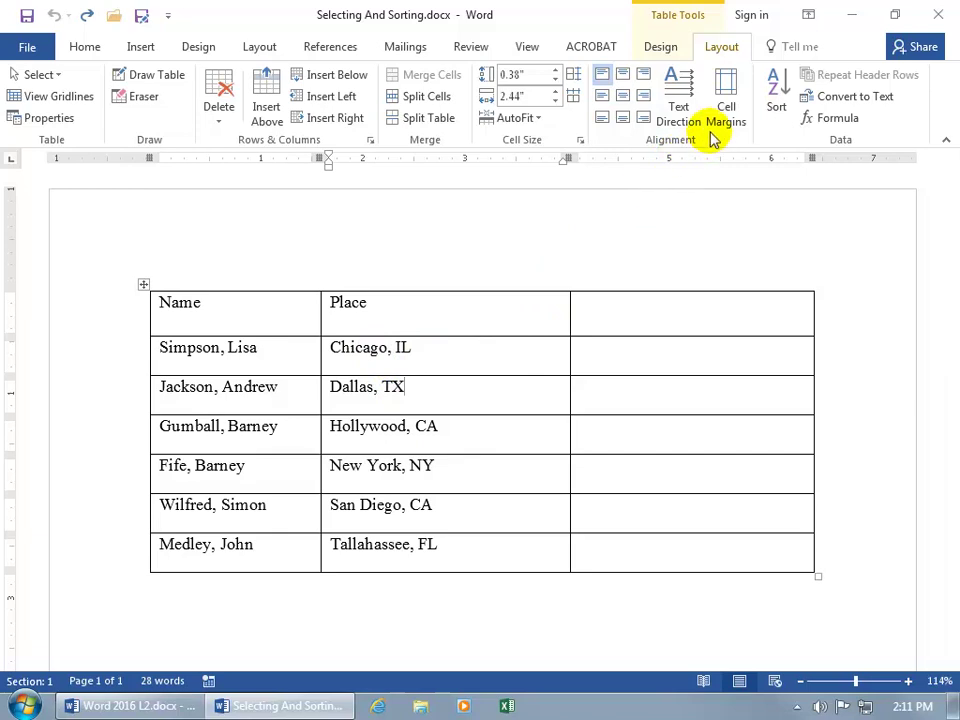
# - Open the table Sort dialog, review the Sort by column list, and mark Header row
pyautogui.click(779, 114)
pyautogui.moveTo(679, 223); pyautogui.dragTo(497, 262)
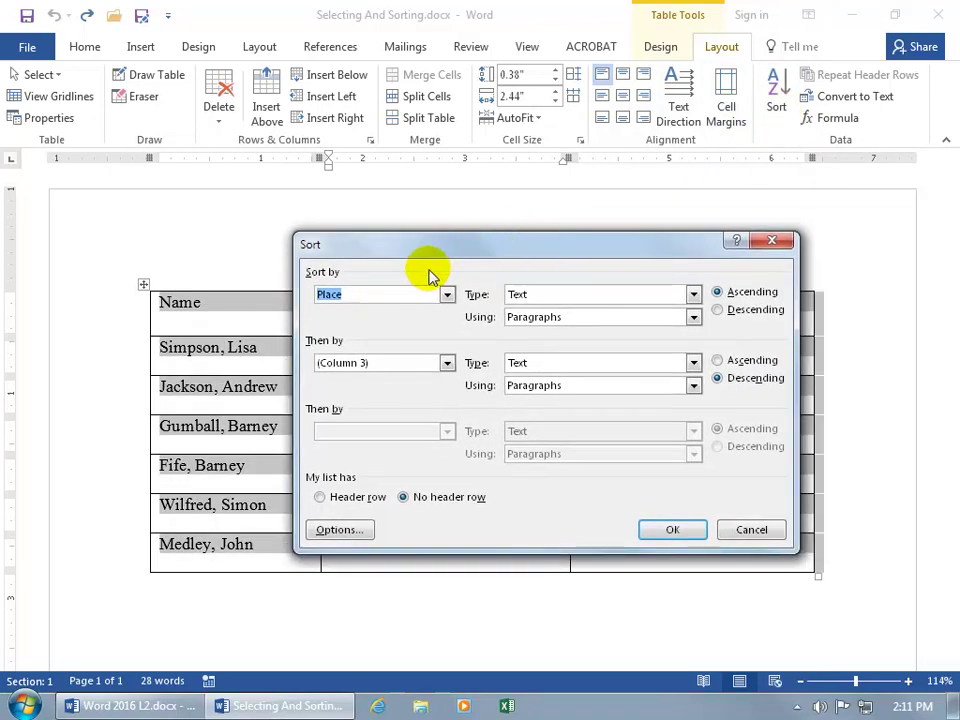
pyautogui.moveTo(420, 248); pyautogui.dragTo(520, 235)
pyautogui.click(545, 275)
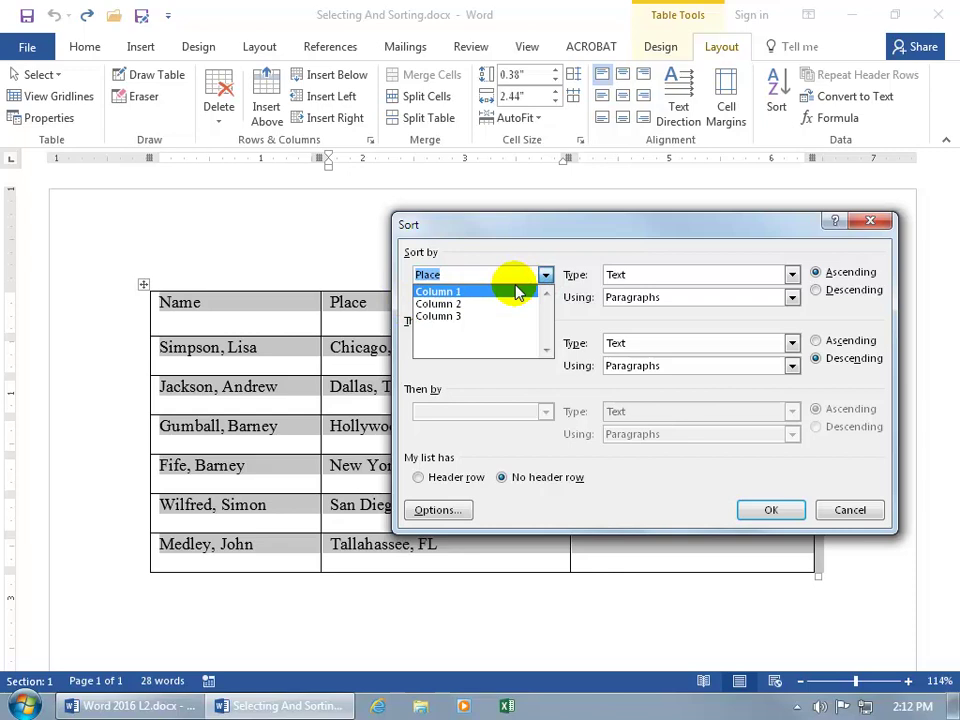
pyautogui.moveTo(542, 236); pyautogui.dragTo(505, 330)
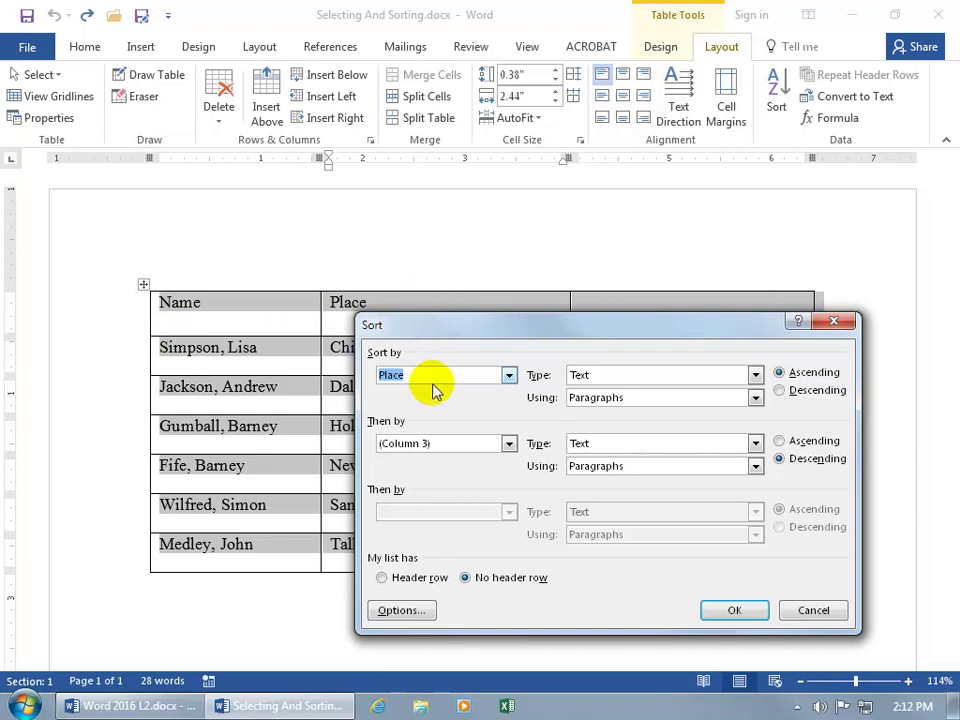
pyautogui.click(381, 577)
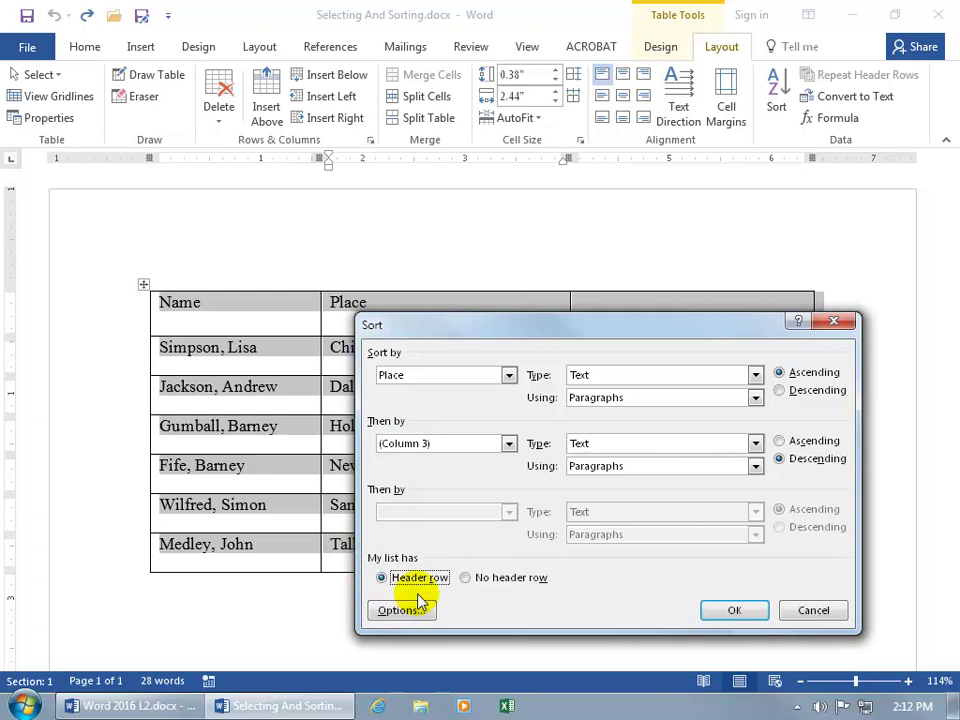
pyautogui.click(509, 375)
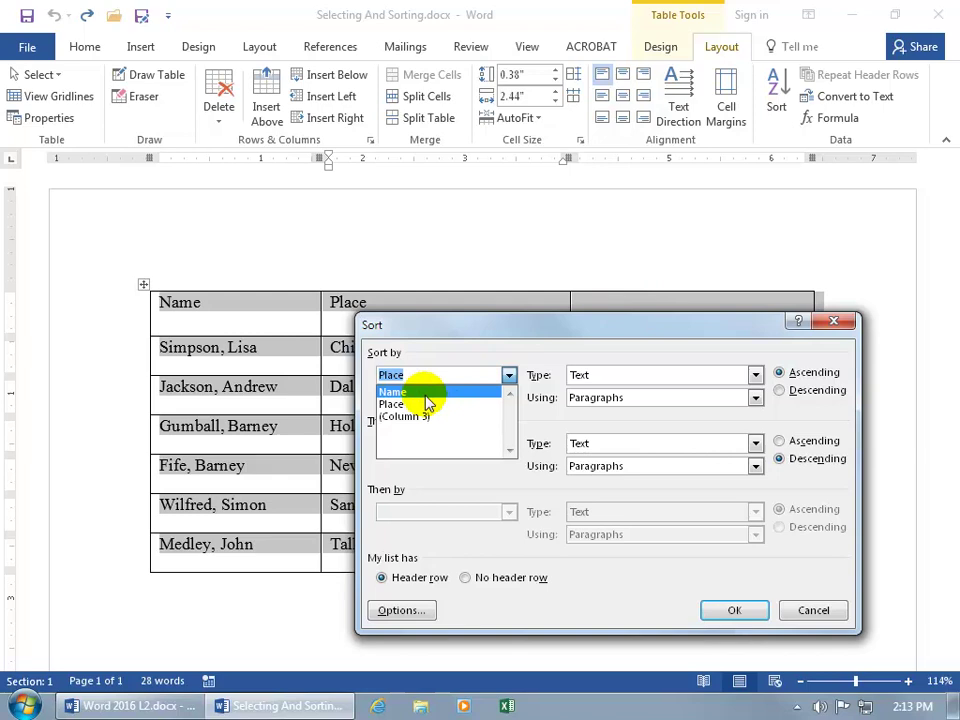
pyautogui.click(536, 330)
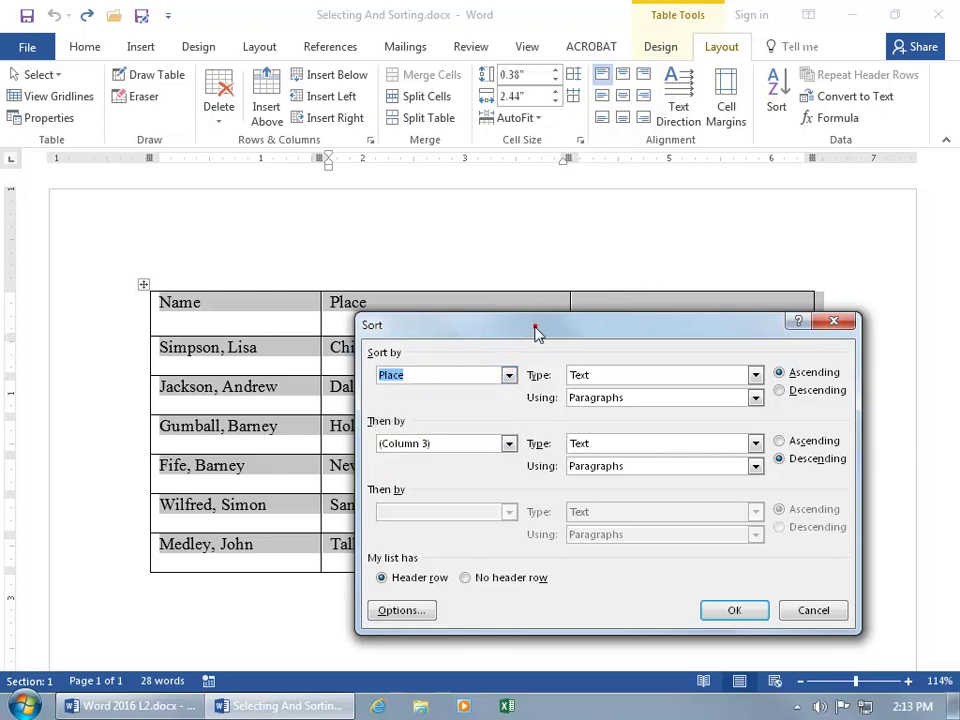
pyautogui.moveTo(531, 325); pyautogui.dragTo(444, 289)
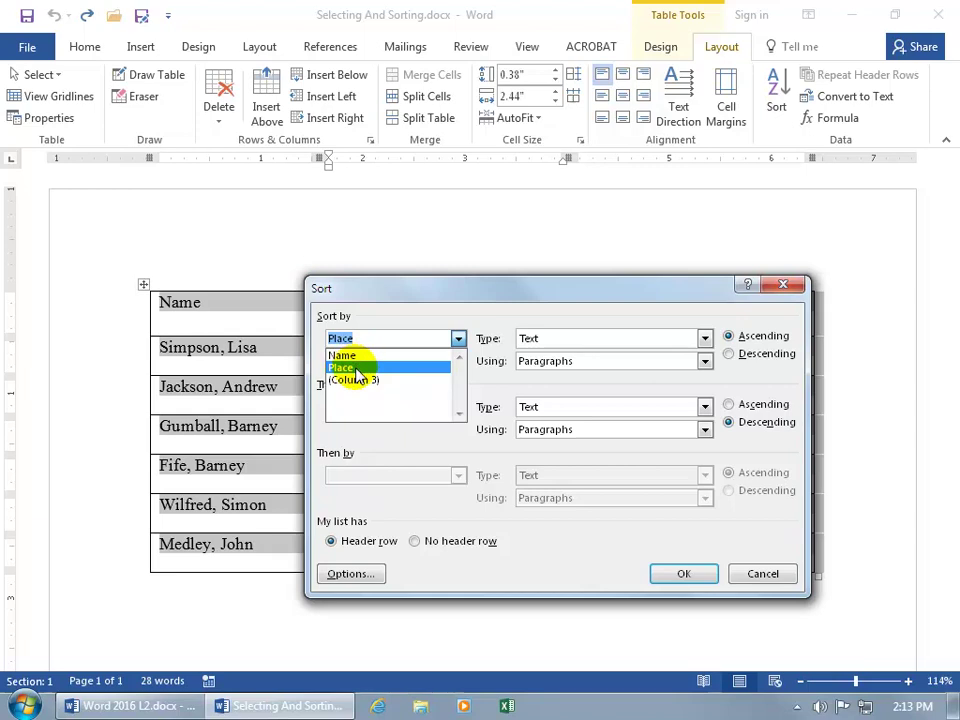
# - Sort by Name as Text ascending and apply the sort with OK
pyautogui.click(355, 357)
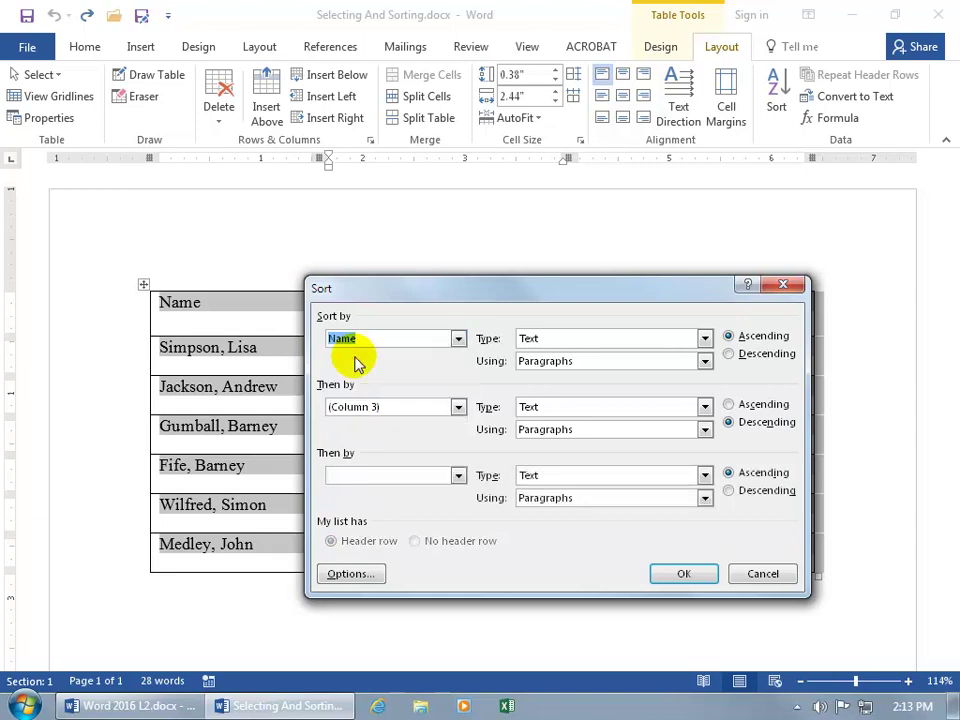
pyautogui.click(704, 340)
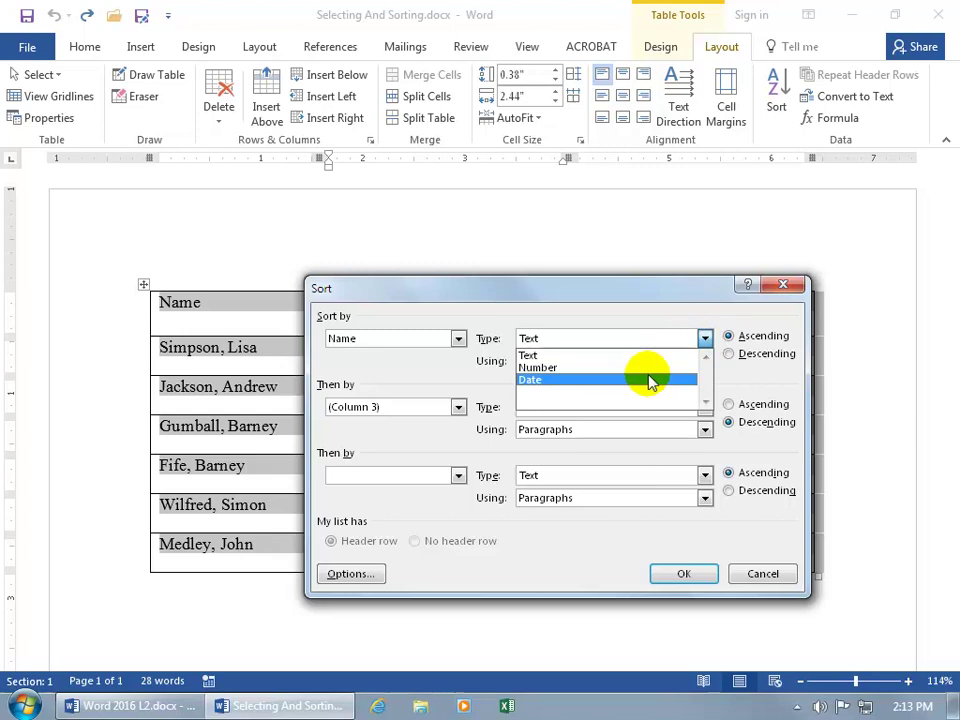
pyautogui.click(684, 356)
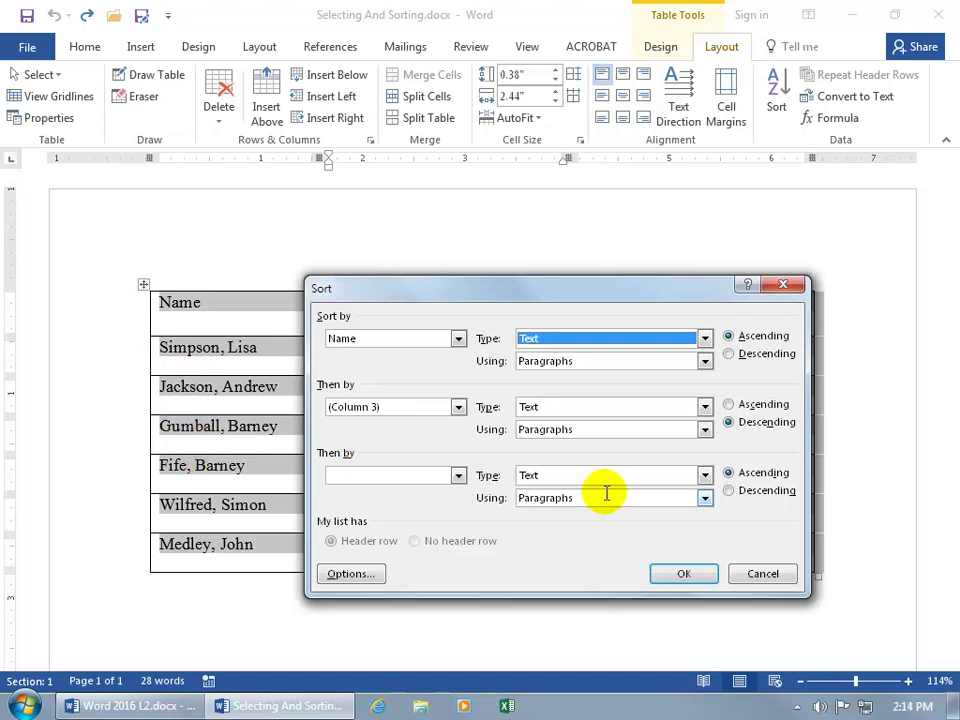
pyautogui.click(684, 573)
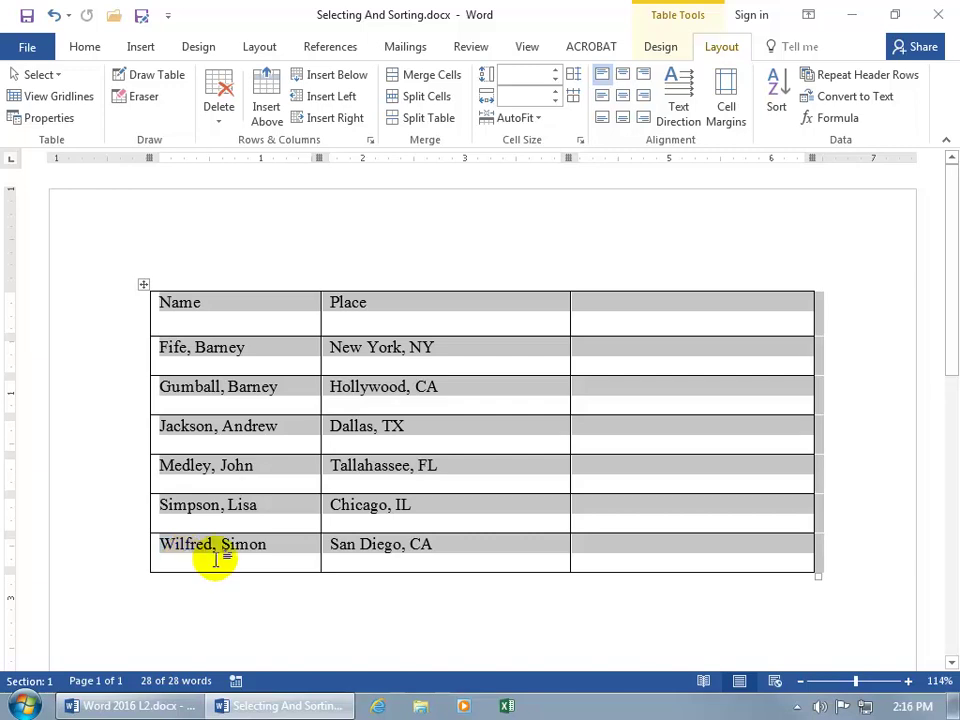
# - Sort by Column 1 with Then by set to (none) and No header row
pyautogui.click(777, 108)
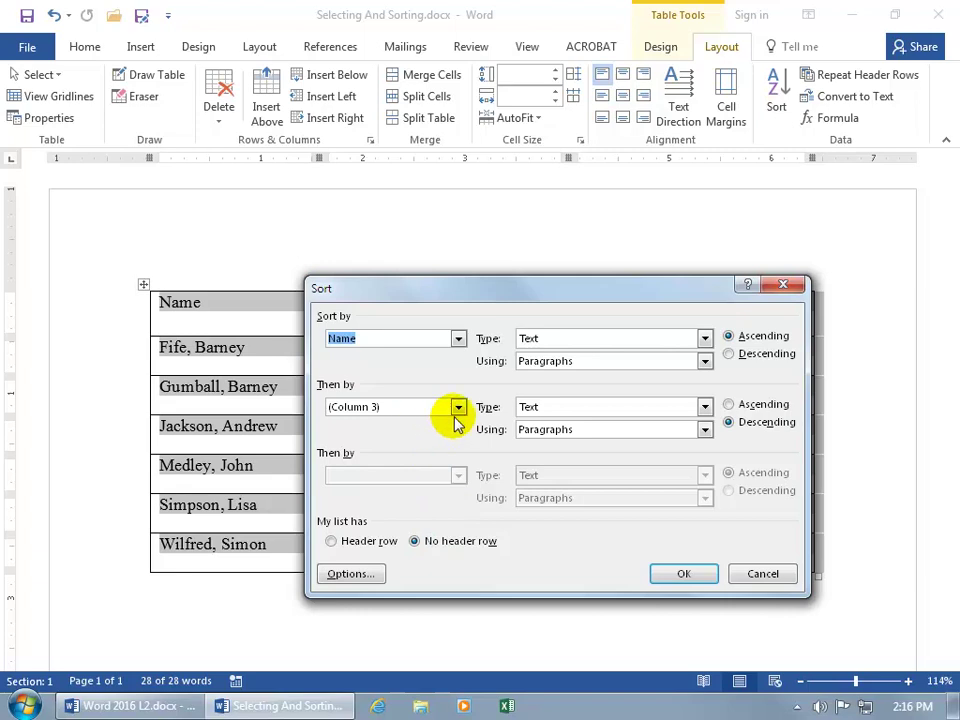
pyautogui.click(458, 407)
pyautogui.click(434, 424)
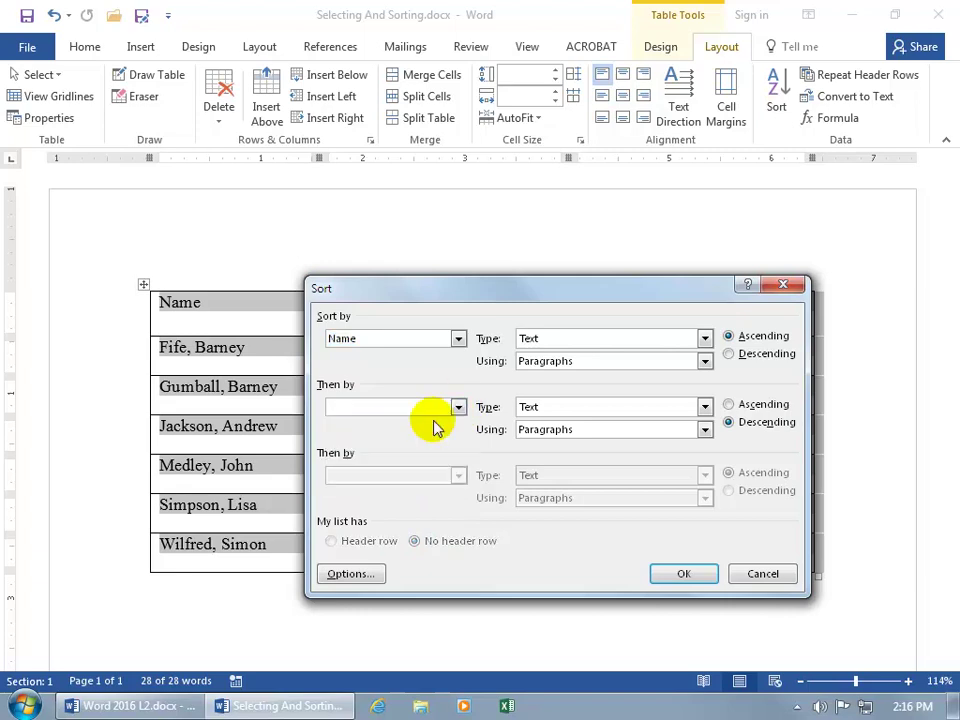
pyautogui.click(457, 338)
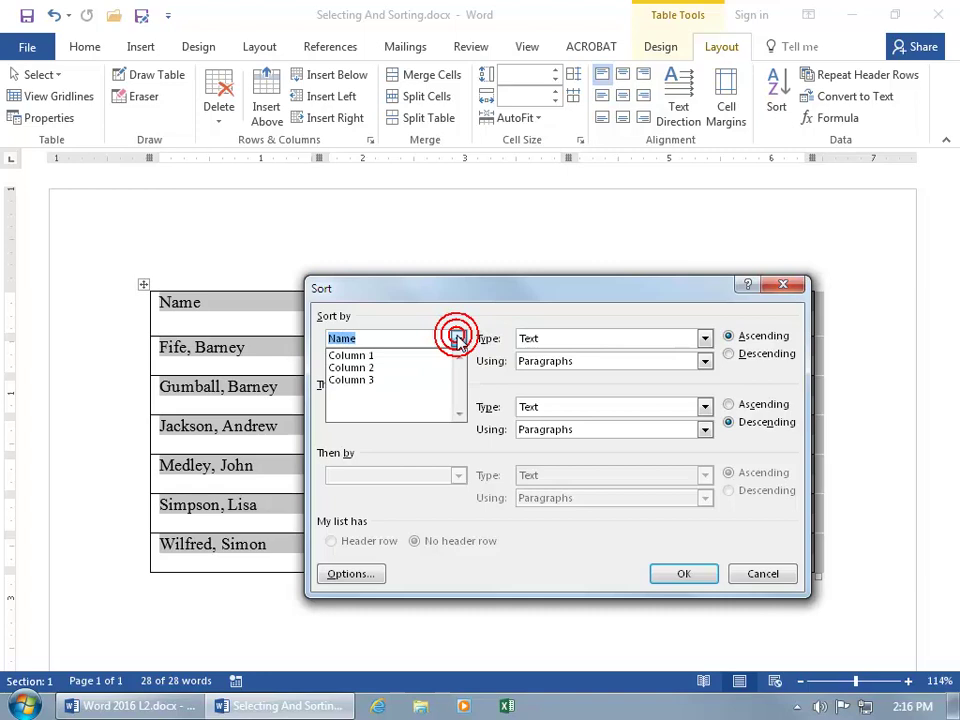
pyautogui.click(436, 356)
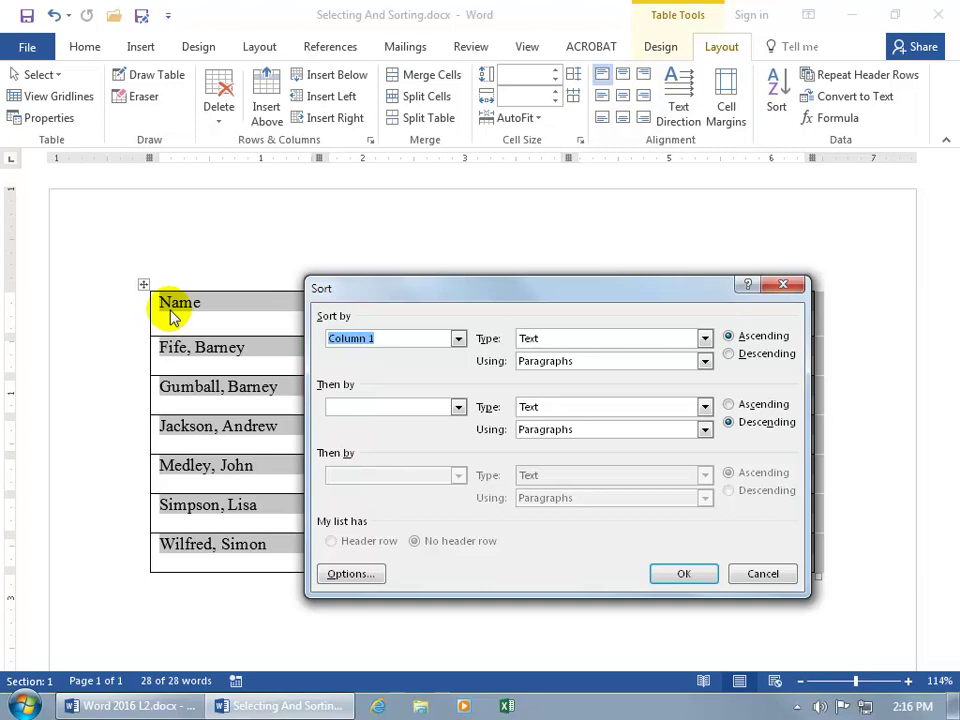
pyautogui.click(683, 576)
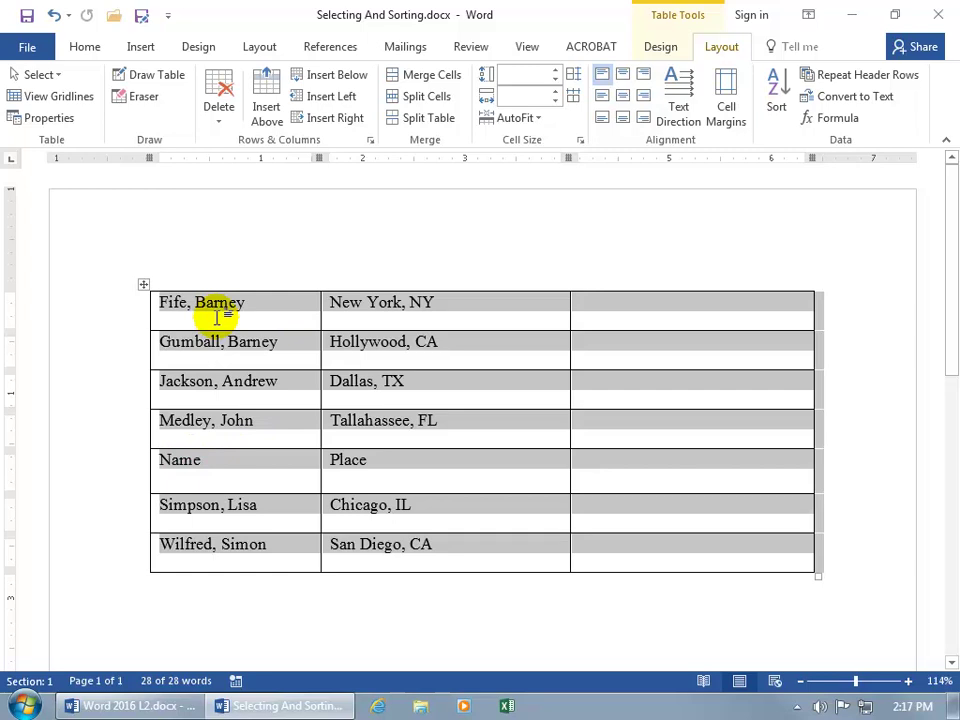
# - Undo the header-less sort, then reopen Sort with Header row selected
pyautogui.click(54, 15)
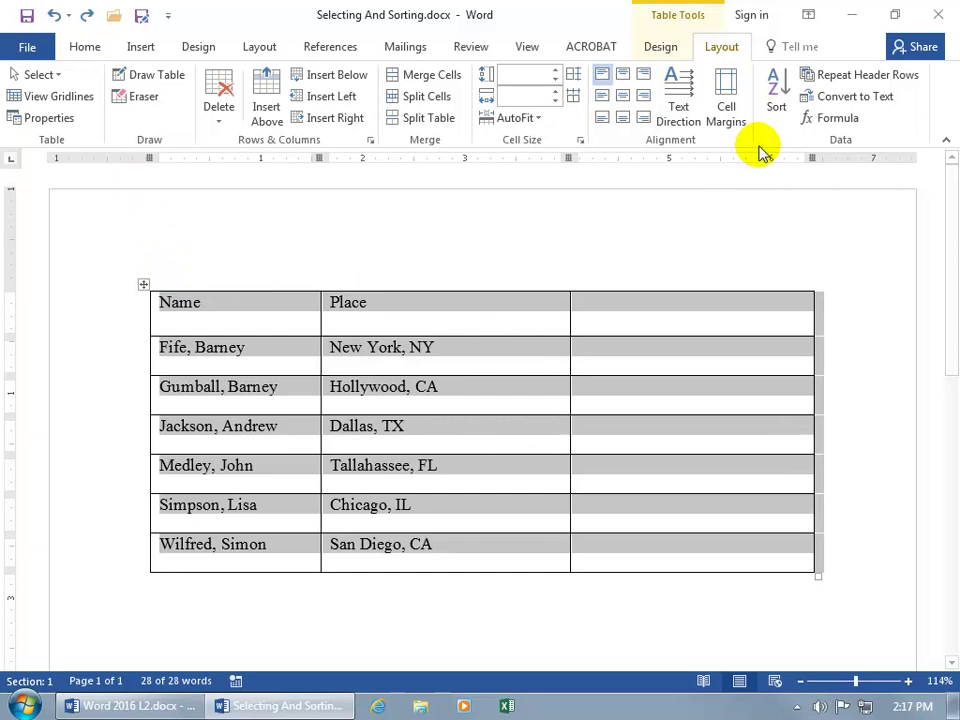
pyautogui.click(777, 104)
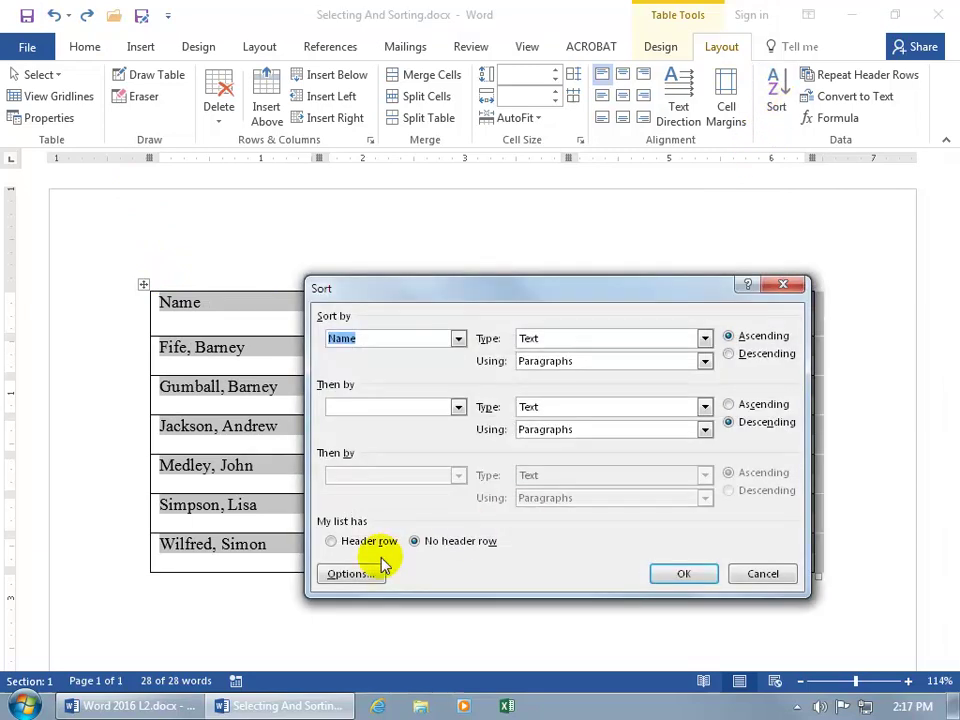
pyautogui.click(355, 541)
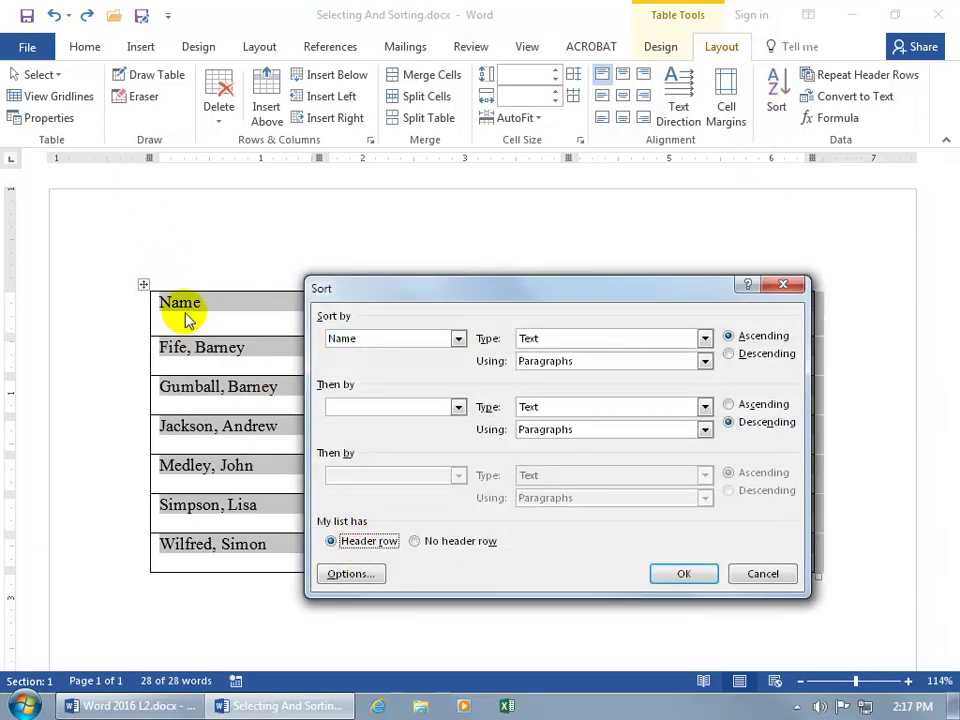